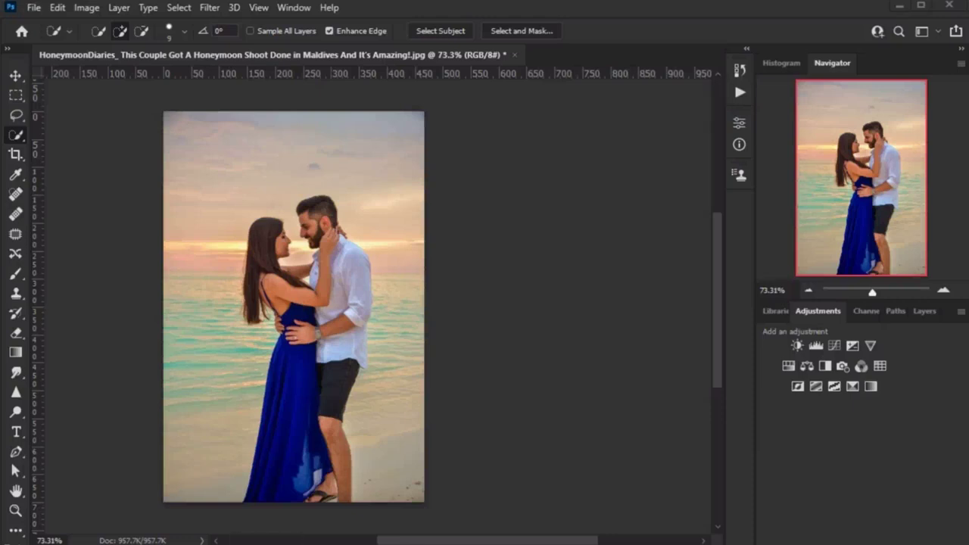
Step: Float the Layers panel and duplicate the Background layer as 'Background copy'
{"action": "left_click_drag", "start_coordinate": [924, 310], "coordinate": [519, 127]}
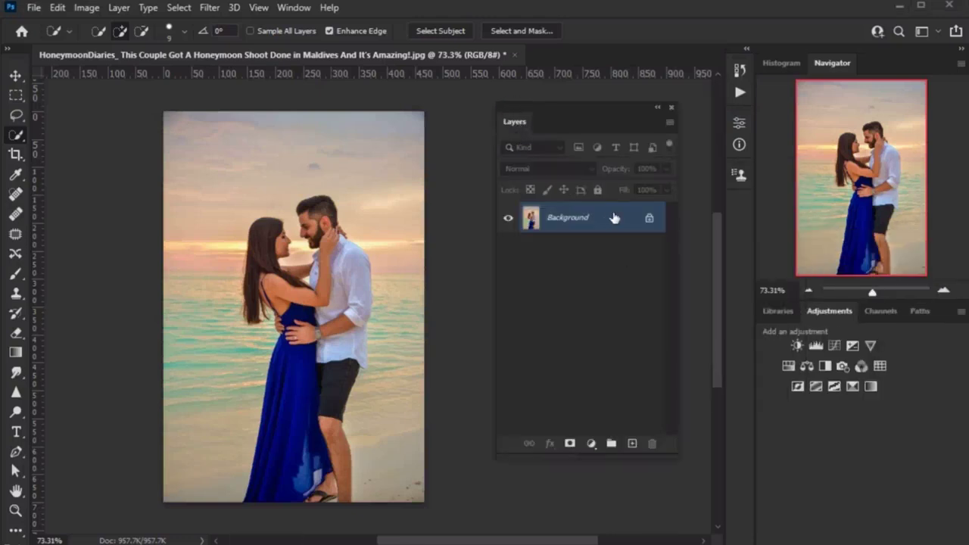
{"action": "right_click", "coordinate": [598, 219]}
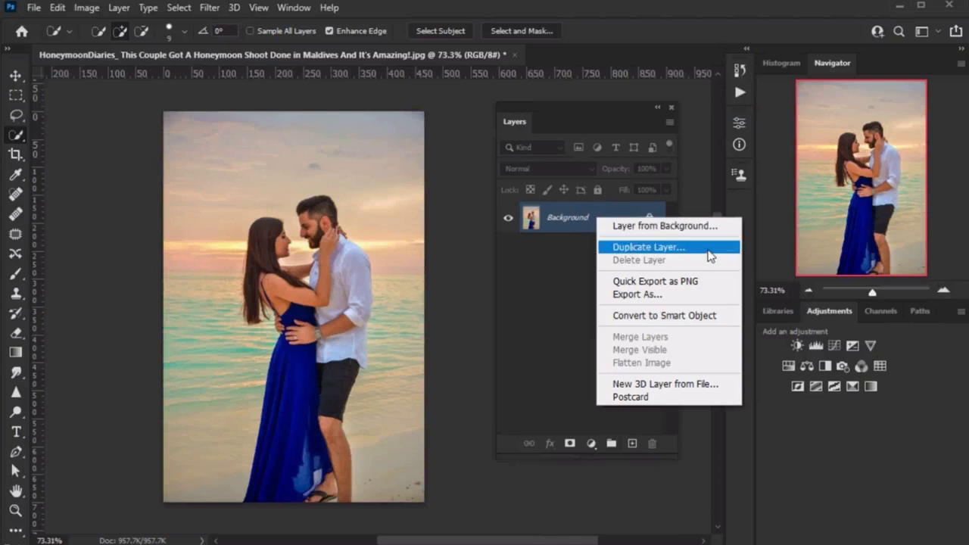
{"action": "left_click", "coordinate": [708, 252]}
{"action": "left_click", "coordinate": [573, 162]}
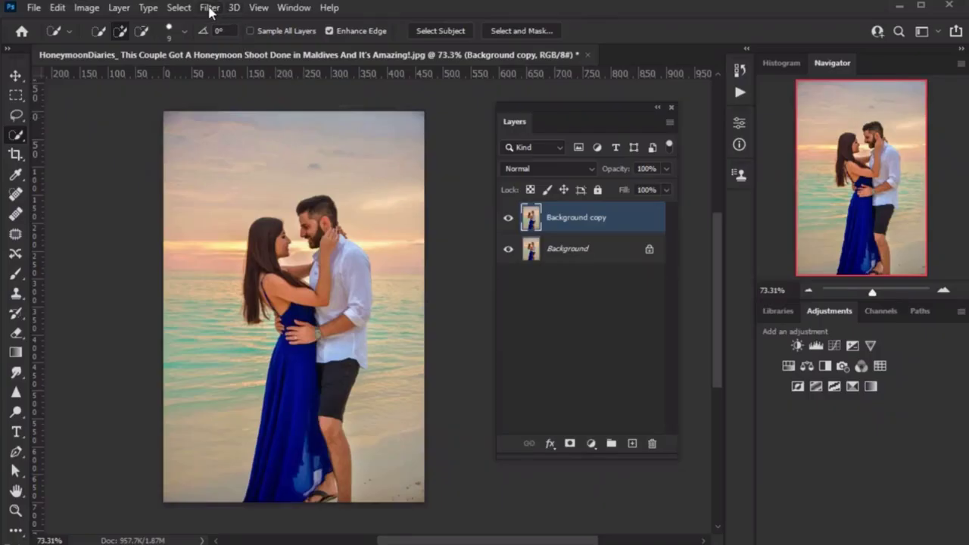
Step: In the Camera Raw Filter, set Shadows, Whites and Blacks to -100 and Highlights to -25
{"action": "left_click", "coordinate": [211, 10]}
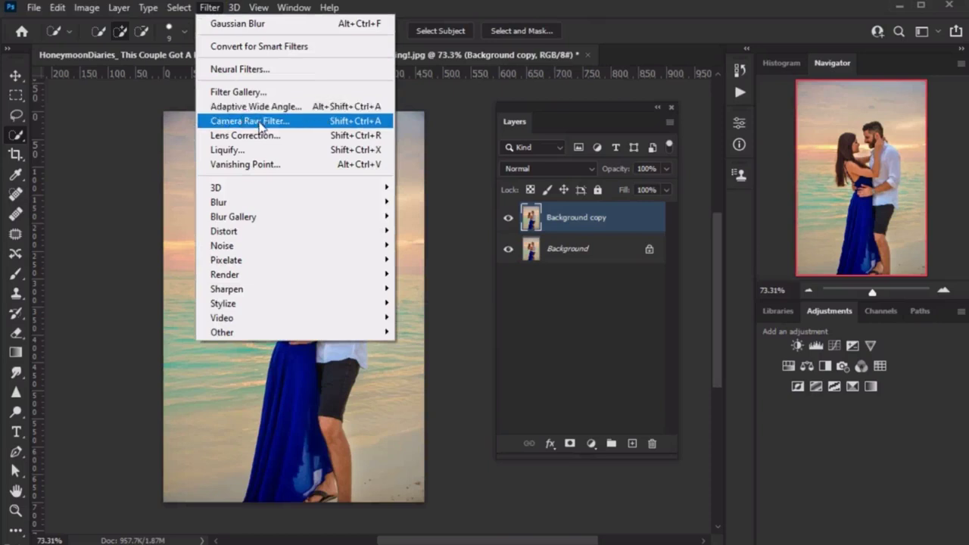
{"action": "left_click", "coordinate": [313, 125]}
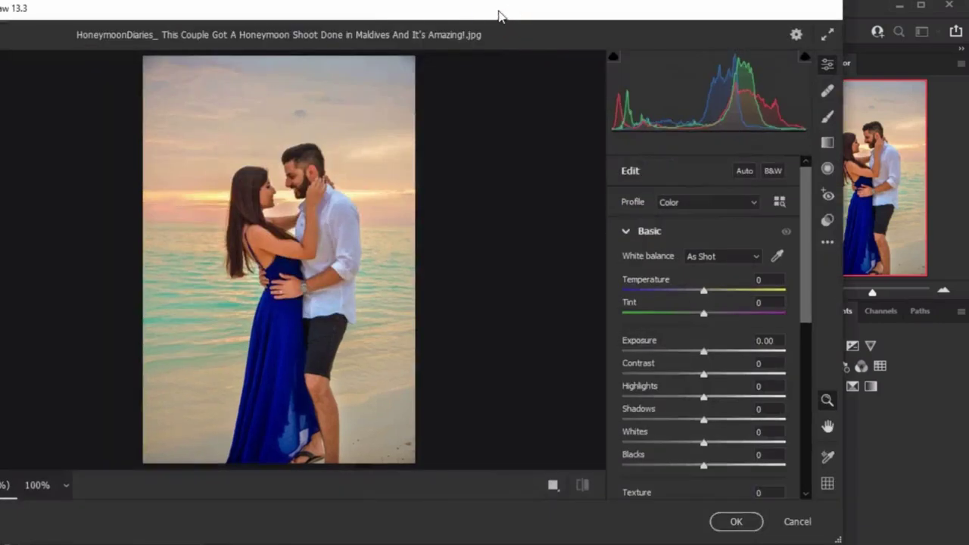
{"action": "left_click_drag", "start_coordinate": [499, 15], "coordinate": [541, 17]}
{"action": "scroll", "coordinate": [745, 302], "scroll_direction": "down", "scroll_amount": 3}
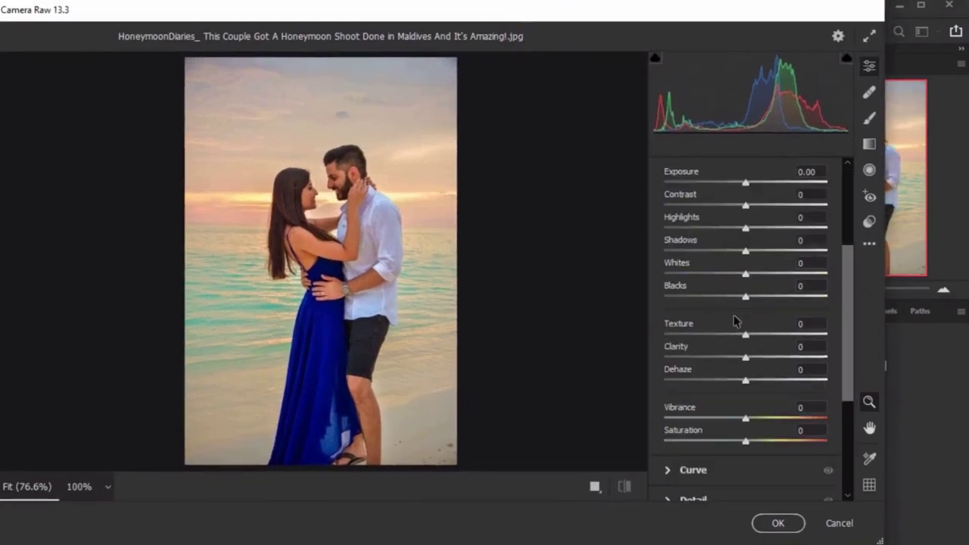
{"action": "left_click_drag", "start_coordinate": [745, 296], "coordinate": [664, 295]}
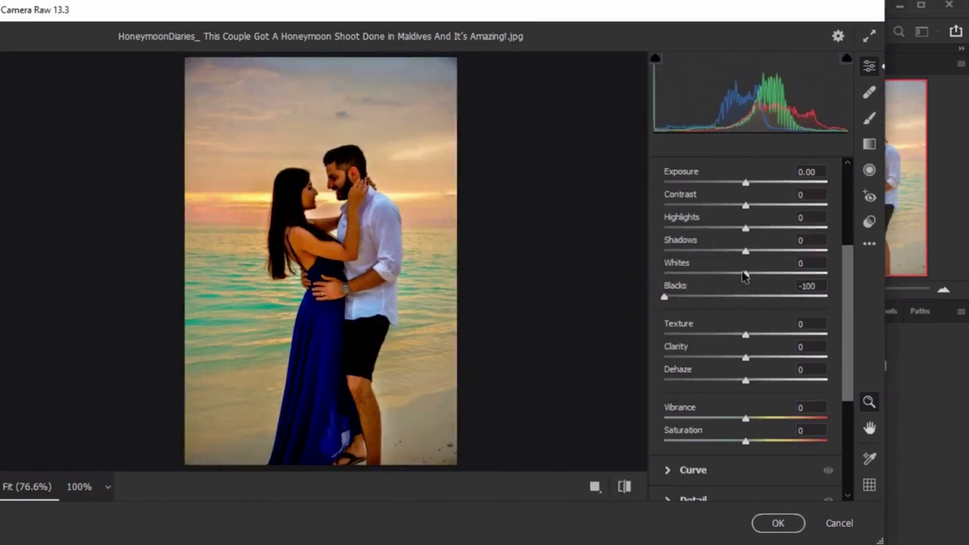
{"action": "left_click_drag", "start_coordinate": [744, 273], "coordinate": [634, 265]}
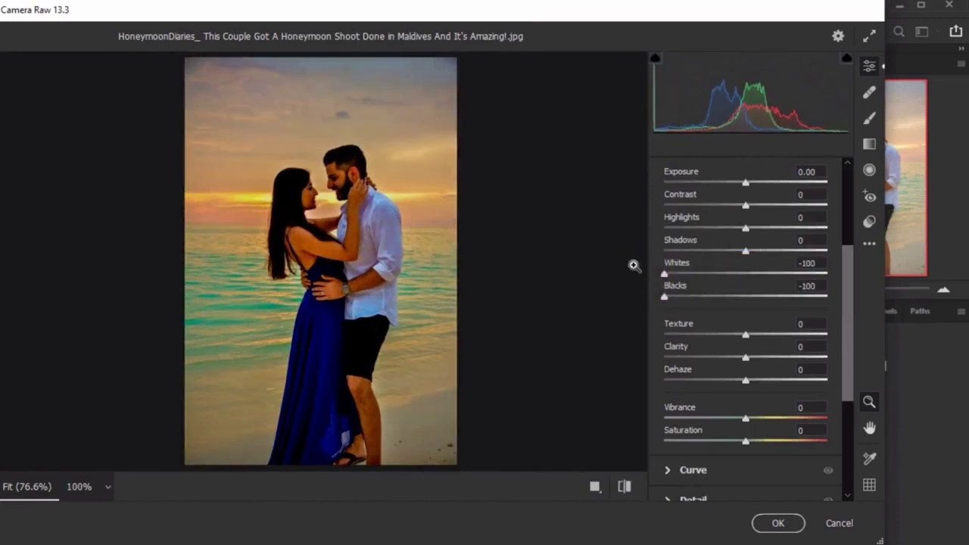
{"action": "left_click_drag", "start_coordinate": [745, 228], "coordinate": [478, 250]}
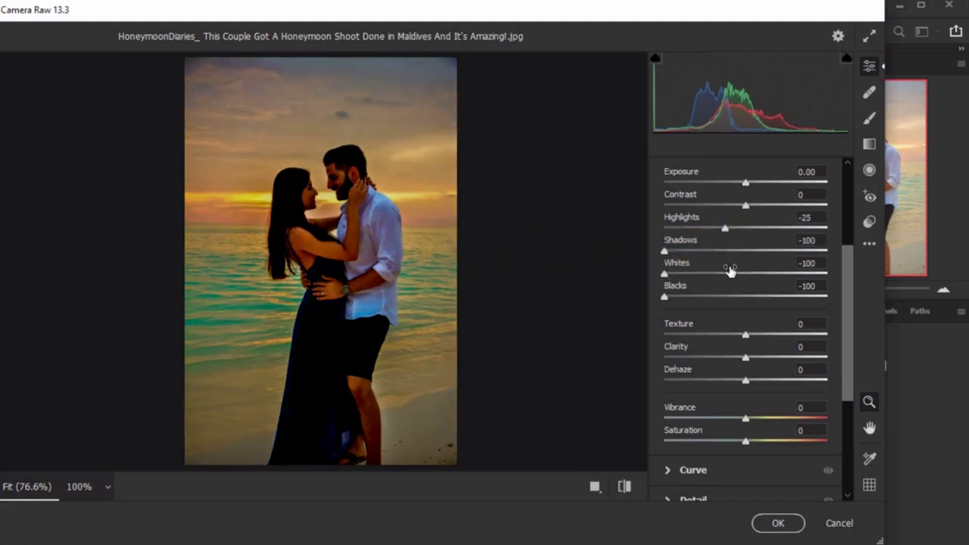
{"action": "scroll", "coordinate": [731, 235], "scroll_direction": "up", "scroll_amount": 3}
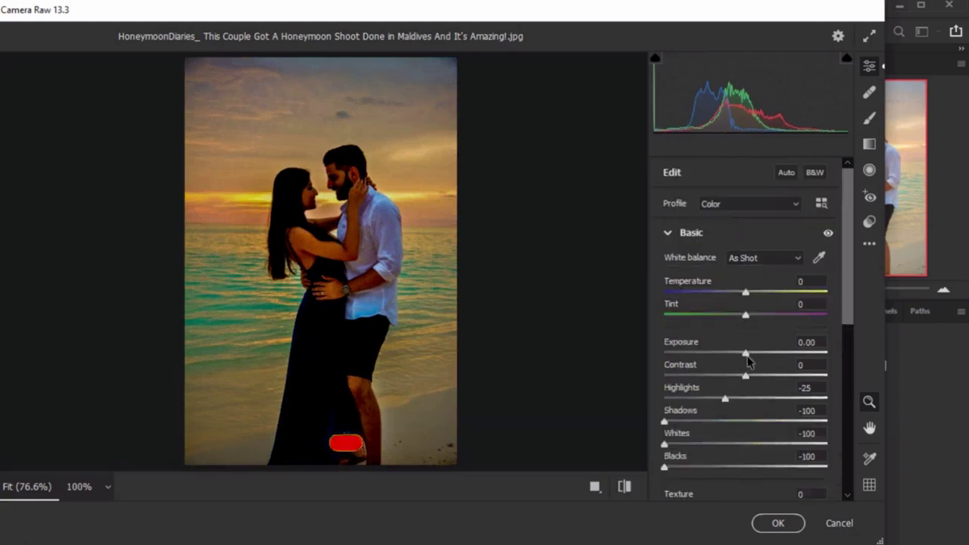
Step: Lower Exposure to -0.55 and Highlights to -76, and cool the white balance slightly
{"action": "mouse_move", "coordinate": [746, 354]}
{"action": "left_mouse_down"}
{"action": "mouse_move", "coordinate": [702, 398]}
{"action": "mouse_move", "coordinate": [687, 395]}
{"action": "left_mouse_up"}
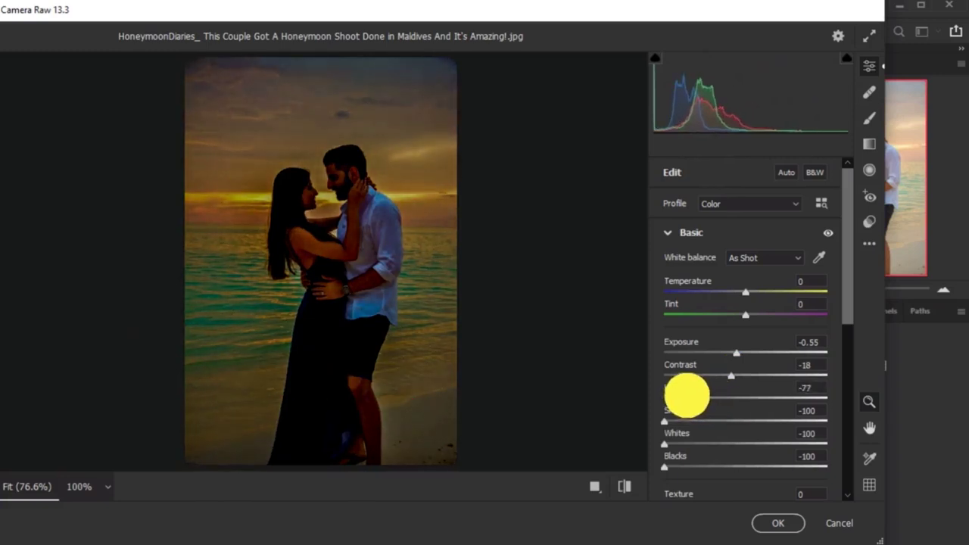
{"action": "left_click_drag", "start_coordinate": [686, 395], "coordinate": [683, 396]}
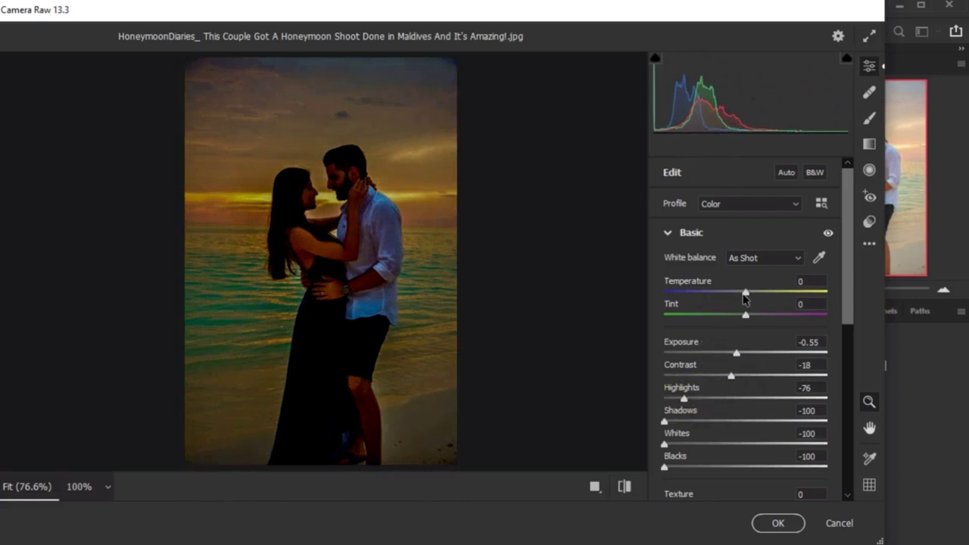
{"action": "left_click_drag", "start_coordinate": [744, 294], "coordinate": [735, 295]}
{"action": "scroll", "coordinate": [746, 358], "scroll_direction": "down", "scroll_amount": 3}
{"action": "scroll", "coordinate": [746, 358], "scroll_direction": "down", "scroll_amount": 3}
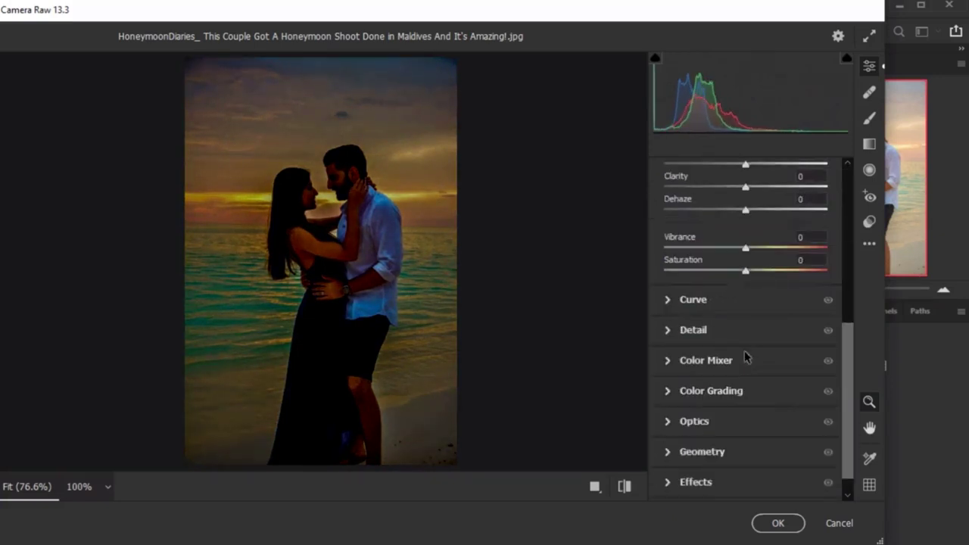
Step: Set Dehaze to -18 and Vibrance to +14, then apply the Camera Raw edits
{"action": "mouse_move", "coordinate": [744, 250]}
{"action": "left_mouse_down"}
{"action": "mouse_move", "coordinate": [712, 251]}
{"action": "mouse_move", "coordinate": [747, 253]}
{"action": "mouse_move", "coordinate": [757, 270]}
{"action": "mouse_move", "coordinate": [742, 271]}
{"action": "left_mouse_up"}
{"action": "mouse_move", "coordinate": [744, 217]}
{"action": "left_mouse_down"}
{"action": "mouse_move", "coordinate": [703, 212]}
{"action": "mouse_move", "coordinate": [729, 220]}
{"action": "mouse_move", "coordinate": [734, 192]}
{"action": "left_mouse_up"}
{"action": "scroll", "coordinate": [720, 356], "scroll_direction": "up", "scroll_amount": 5}
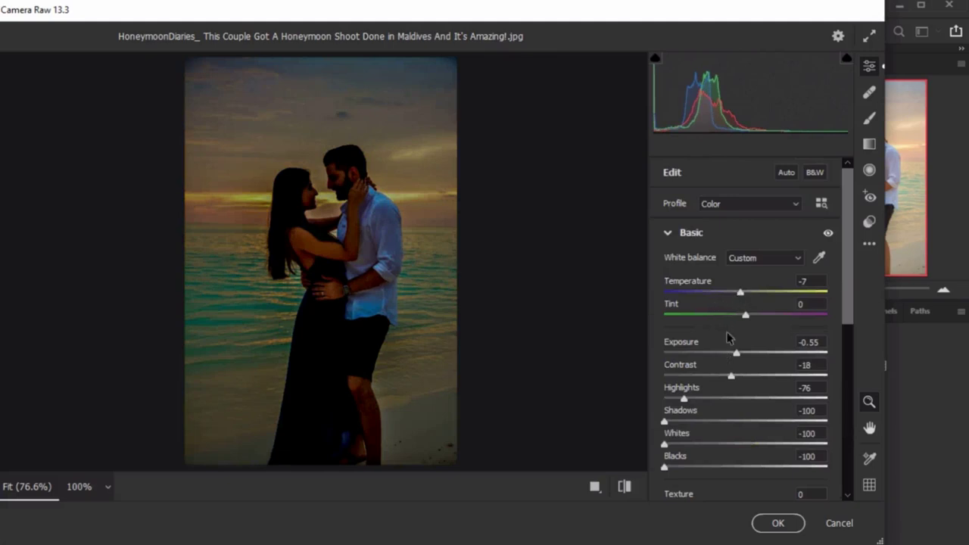
{"action": "scroll", "coordinate": [727, 379], "scroll_direction": "down", "scroll_amount": 5}
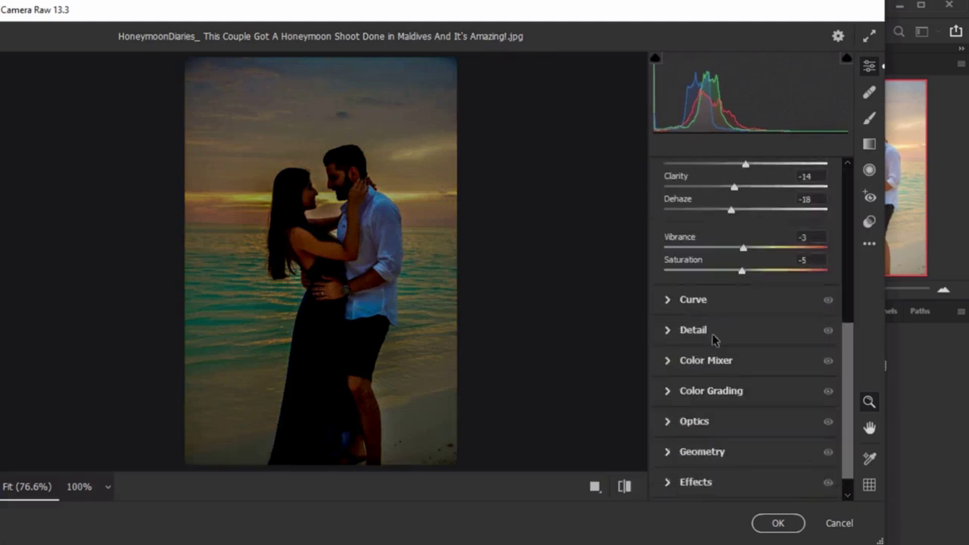
{"action": "left_click_drag", "start_coordinate": [743, 250], "coordinate": [756, 249]}
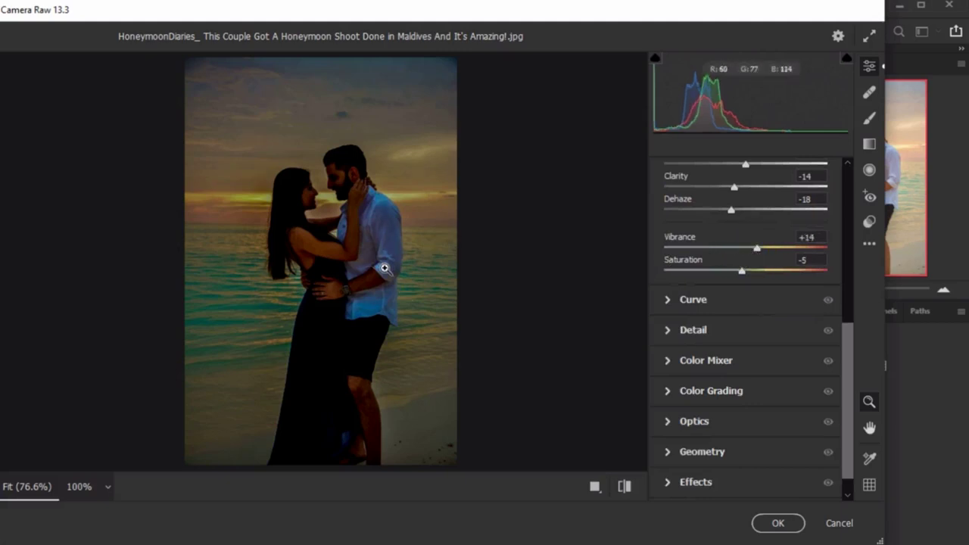
{"action": "left_click", "coordinate": [779, 524]}
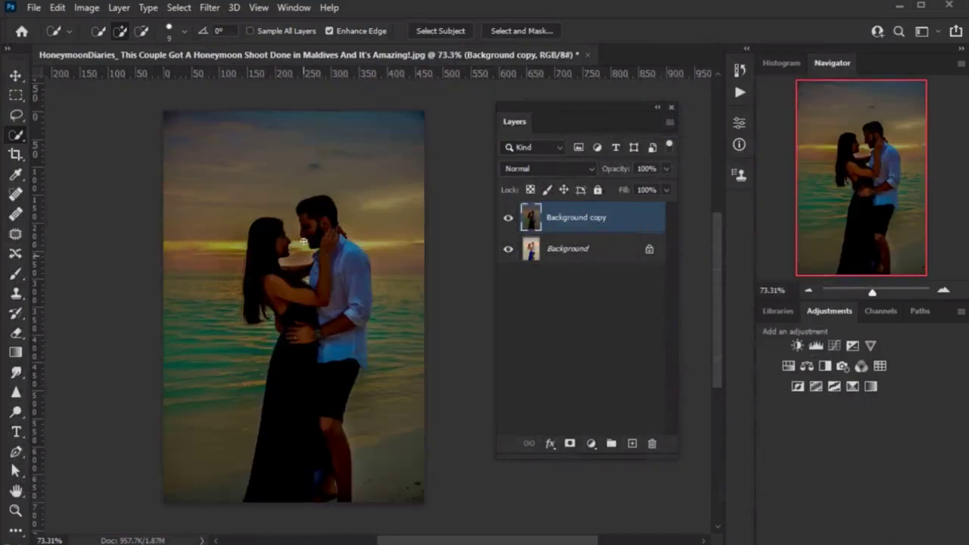
Step: Duplicate Background copy to create 'Background copy 2' at the top of the stack
{"action": "right_click", "coordinate": [600, 218]}
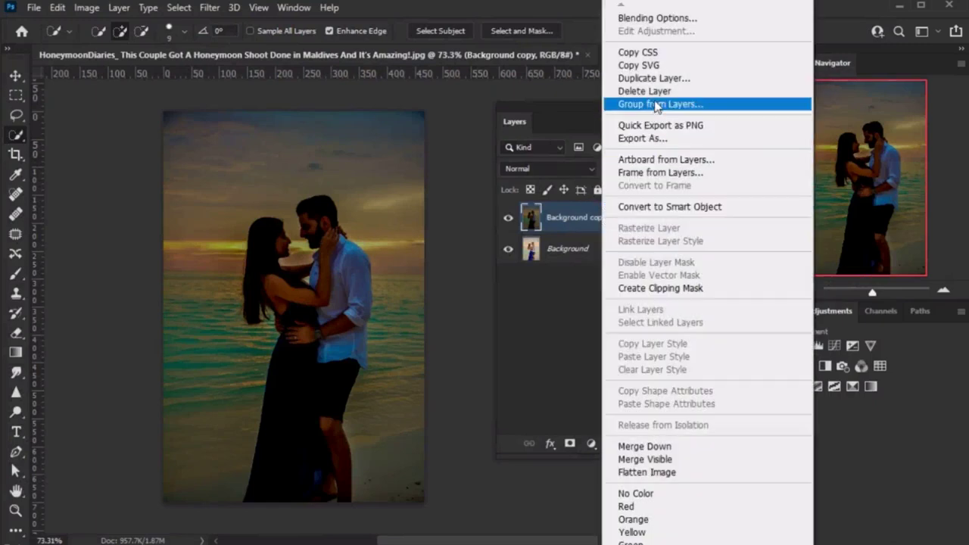
{"action": "left_click", "coordinate": [727, 79]}
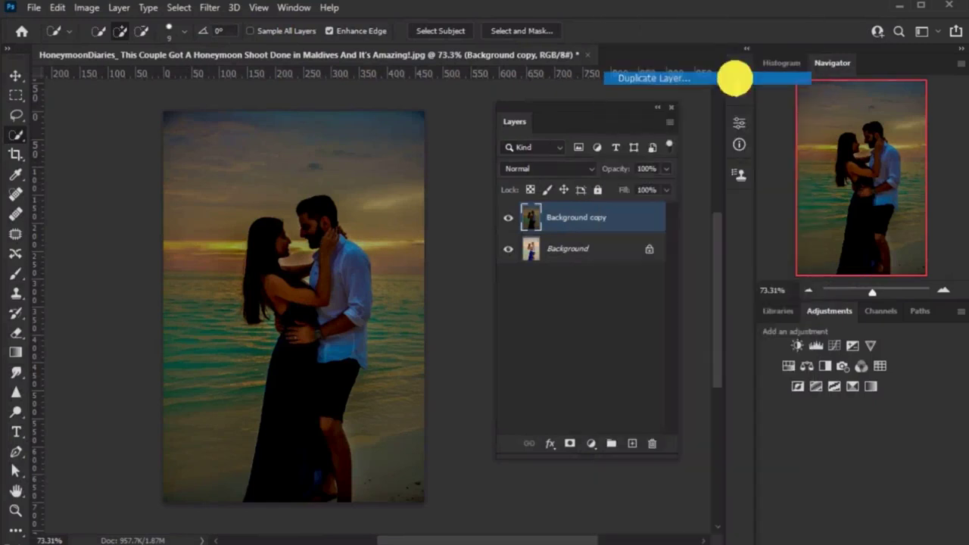
{"action": "left_click", "coordinate": [581, 163]}
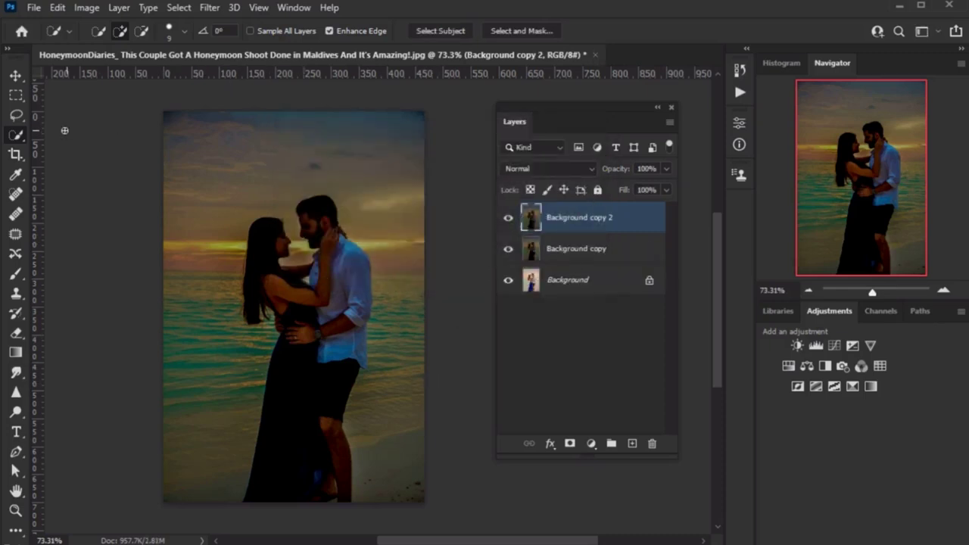
Step: Mask the couple on Background copy 2 using Select Subject, then target the layer's image pixels
{"action": "left_click", "coordinate": [178, 9]}
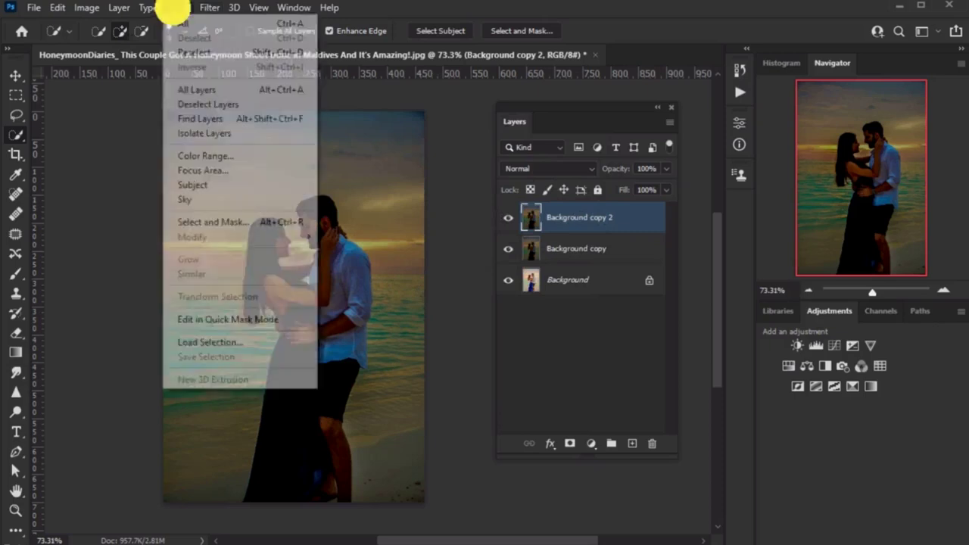
{"action": "left_click", "coordinate": [275, 186]}
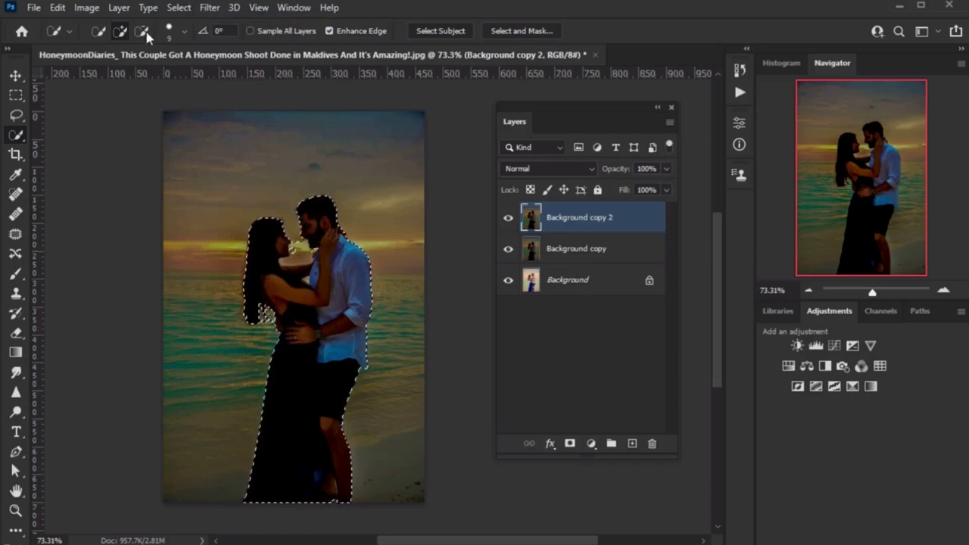
{"action": "key", "text": "alt"}
{"action": "mouse_move", "coordinate": [296, 250]}
{"action": "left_mouse_down"}
{"action": "mouse_move", "coordinate": [281, 261]}
{"action": "mouse_move", "coordinate": [297, 240]}
{"action": "mouse_move", "coordinate": [298, 253]}
{"action": "left_mouse_up"}
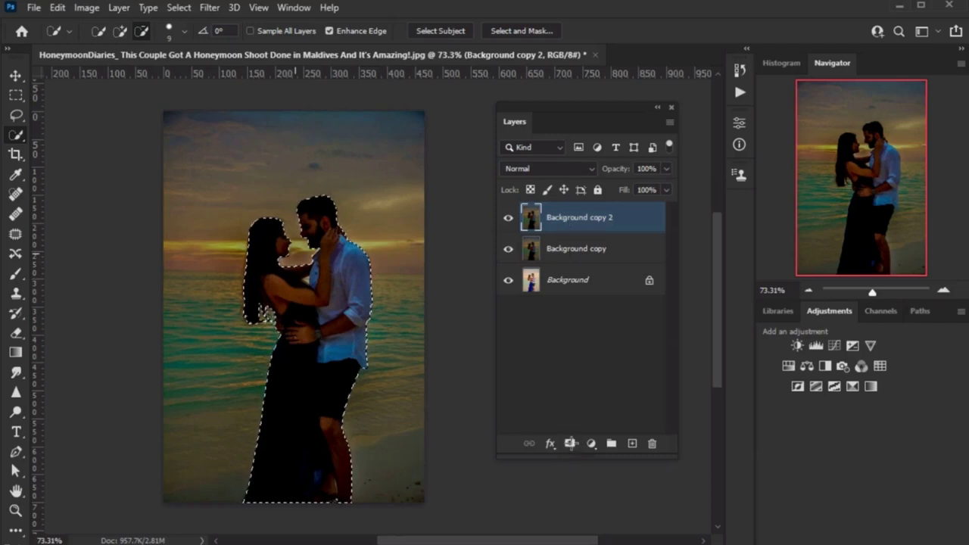
{"action": "left_click", "coordinate": [571, 444]}
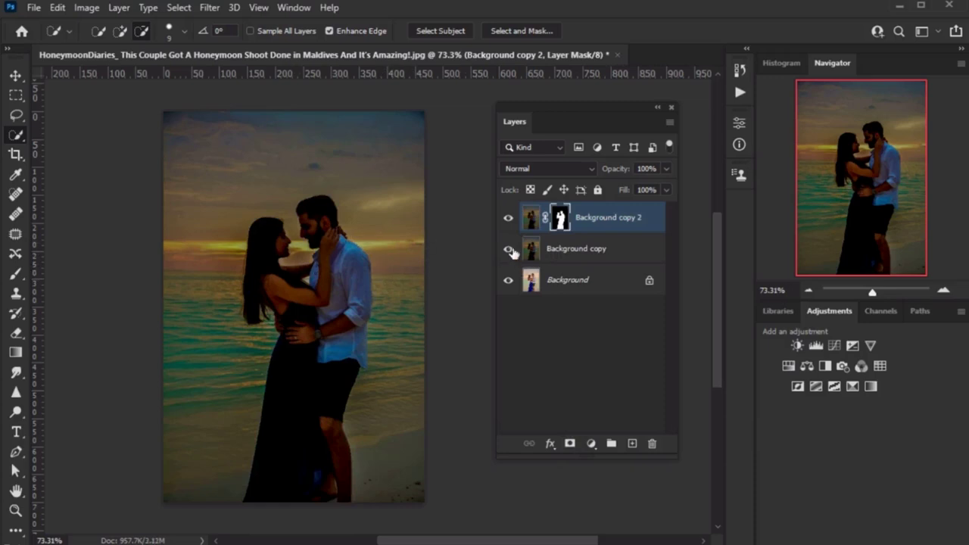
{"action": "left_click", "coordinate": [530, 218]}
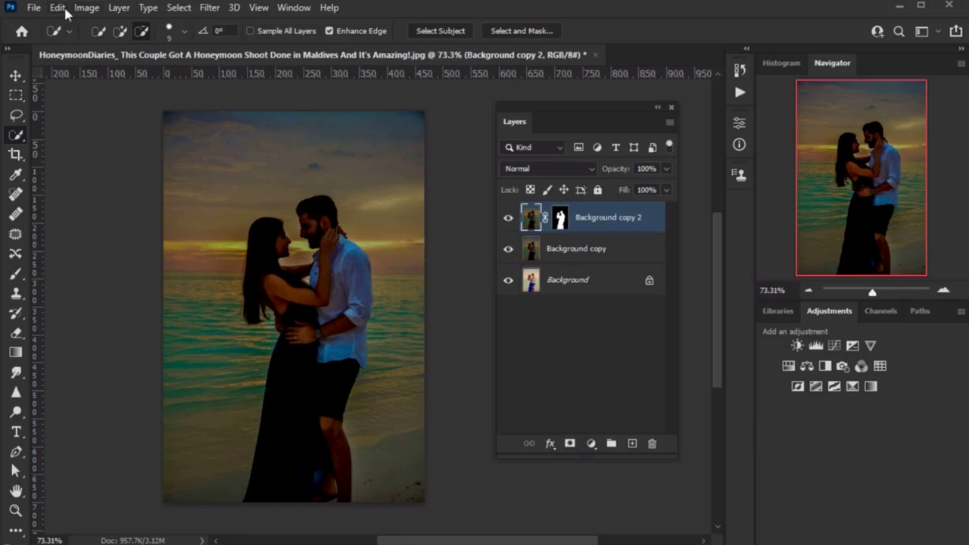
Step: Apply Levels with input values 85, 0.26 and 255 to turn the couple black
{"action": "left_click", "coordinate": [84, 8]}
{"action": "mouse_move", "coordinate": [111, 47]}
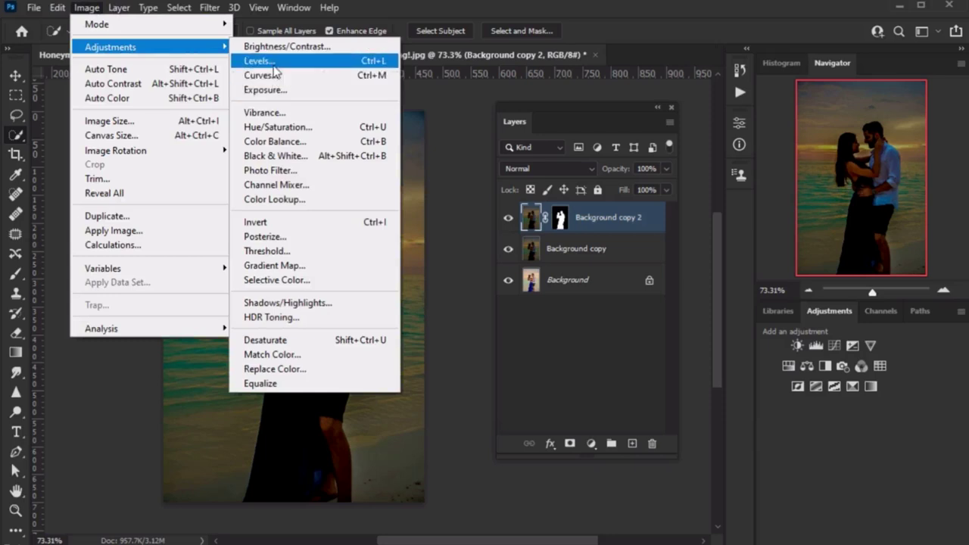
{"action": "left_click", "coordinate": [316, 63]}
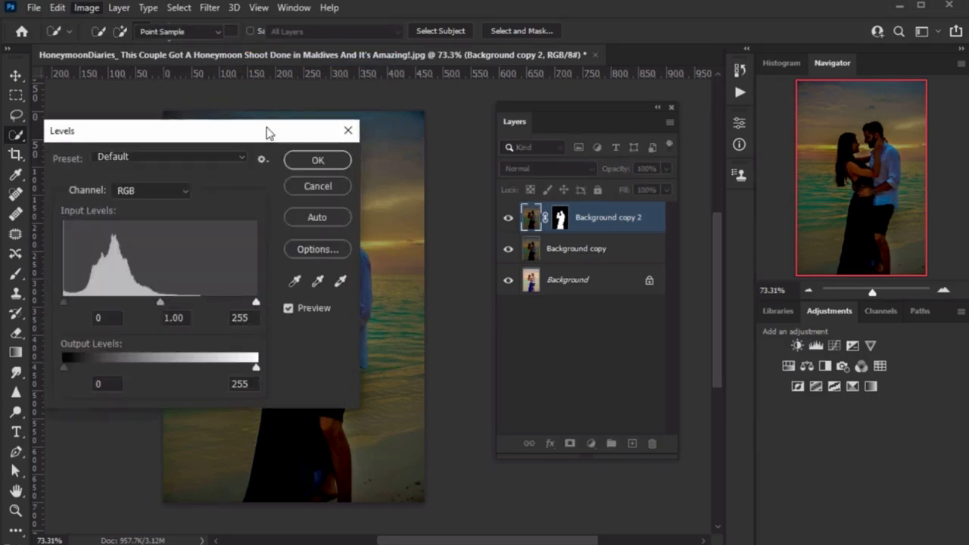
{"action": "left_click_drag", "start_coordinate": [271, 130], "coordinate": [654, 114]}
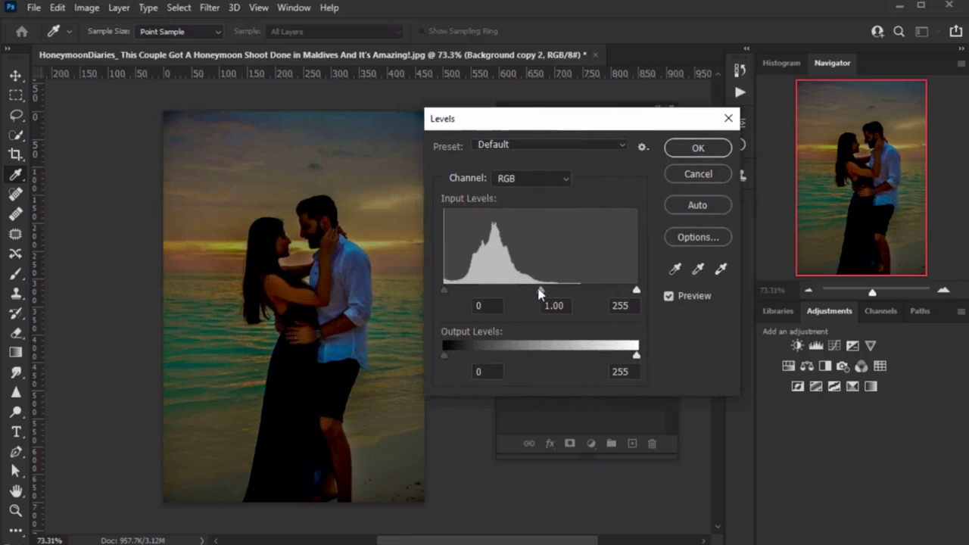
{"action": "left_click_drag", "start_coordinate": [540, 291], "coordinate": [605, 287]}
{"action": "left_click_drag", "start_coordinate": [444, 290], "coordinate": [507, 288]}
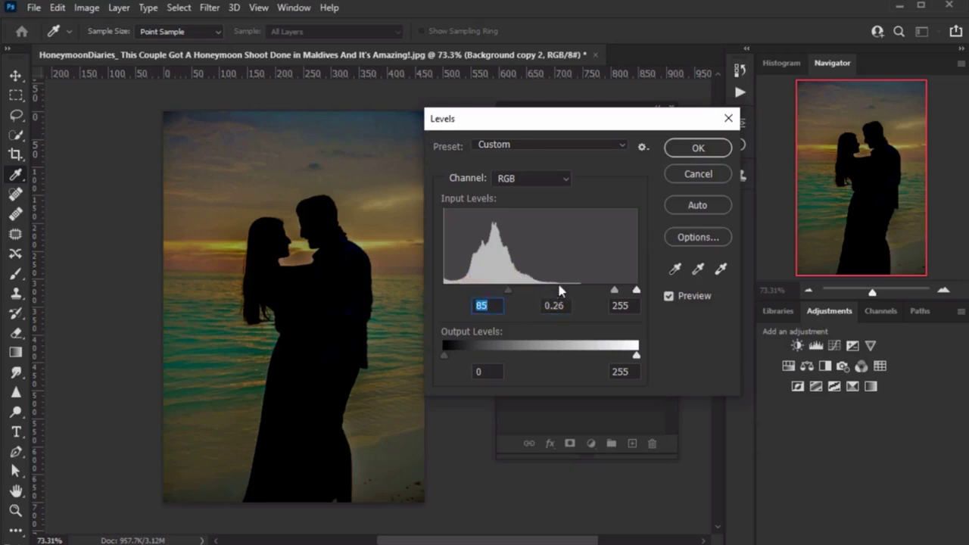
{"action": "left_click", "coordinate": [691, 150]}
{"action": "key", "text": "w"}
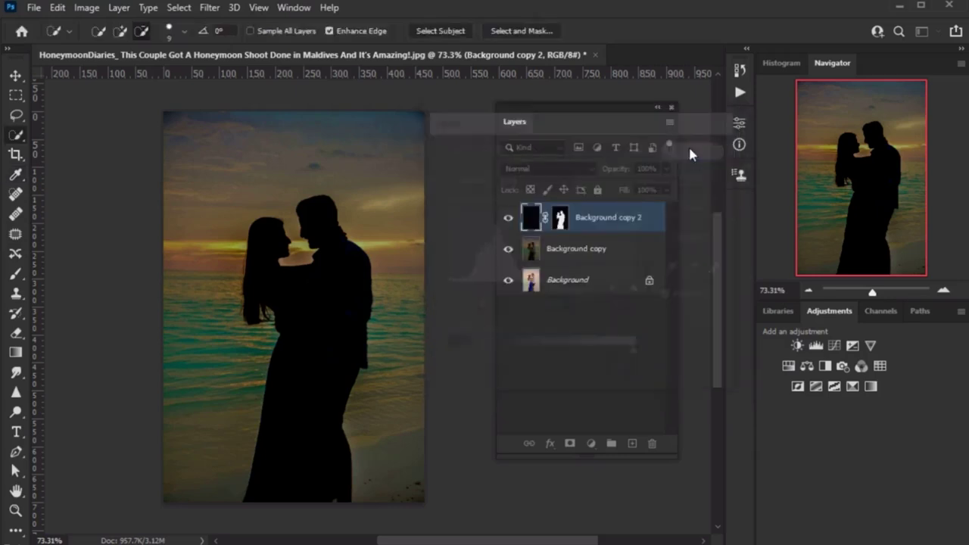
{"action": "left_click", "coordinate": [535, 221]}
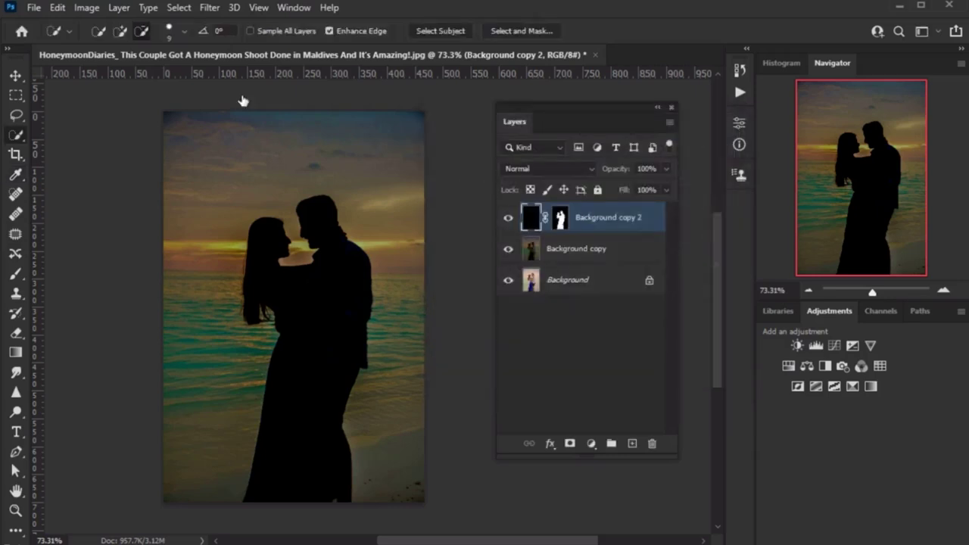
Step: Apply a Gaussian Blur of about 1.7 pixels to the silhouette layer
{"action": "left_click", "coordinate": [206, 7]}
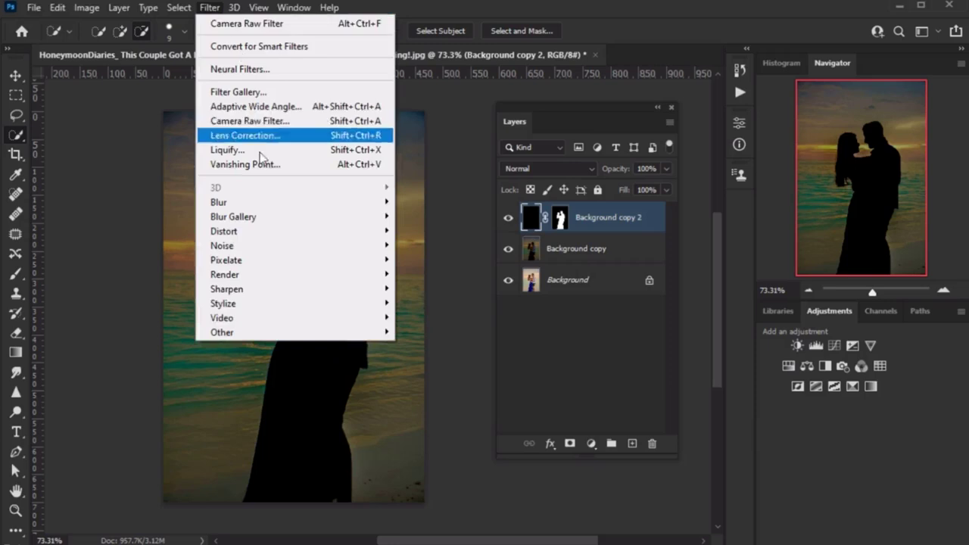
{"action": "mouse_move", "coordinate": [220, 202]}
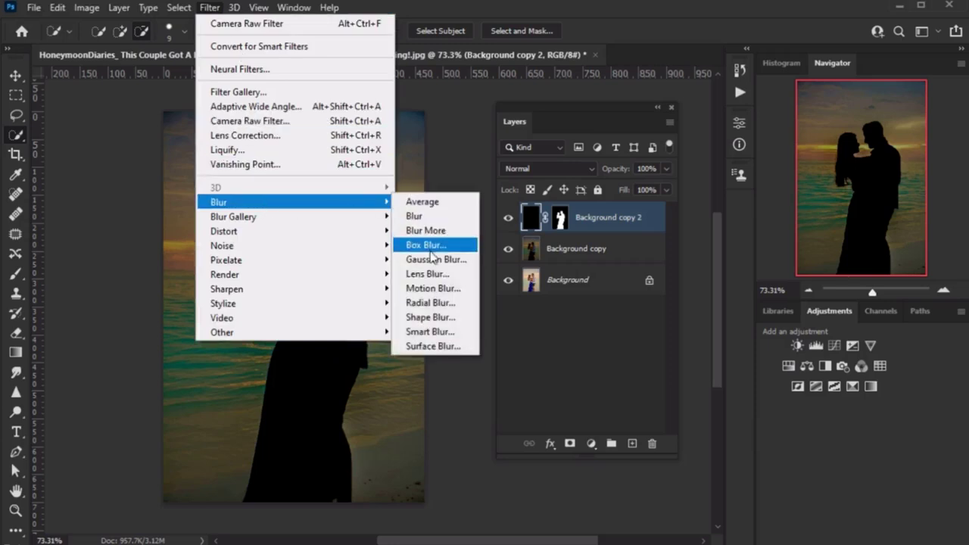
{"action": "left_click", "coordinate": [435, 260]}
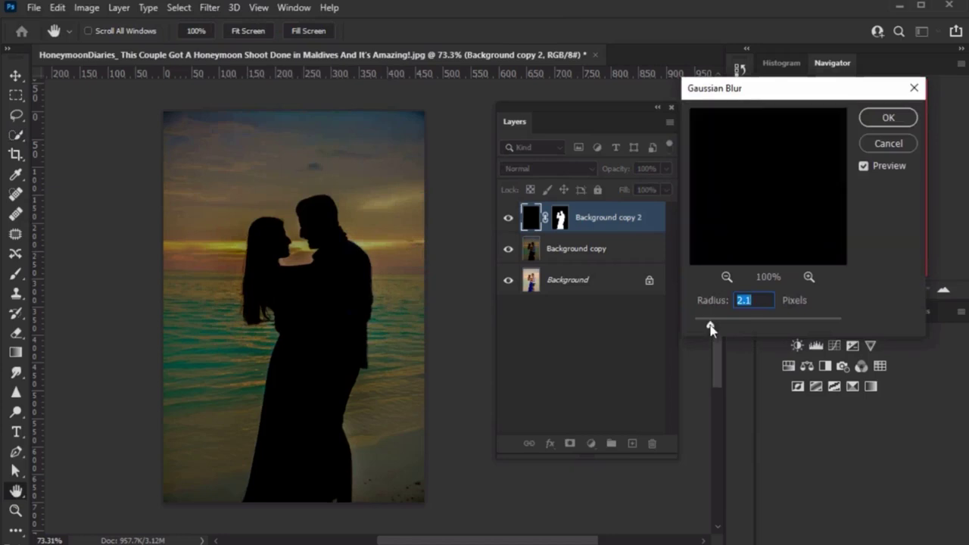
{"action": "left_click_drag", "start_coordinate": [710, 327], "coordinate": [704, 327]}
{"action": "left_click_drag", "start_coordinate": [704, 328], "coordinate": [708, 329]}
{"action": "left_click", "coordinate": [890, 117]}
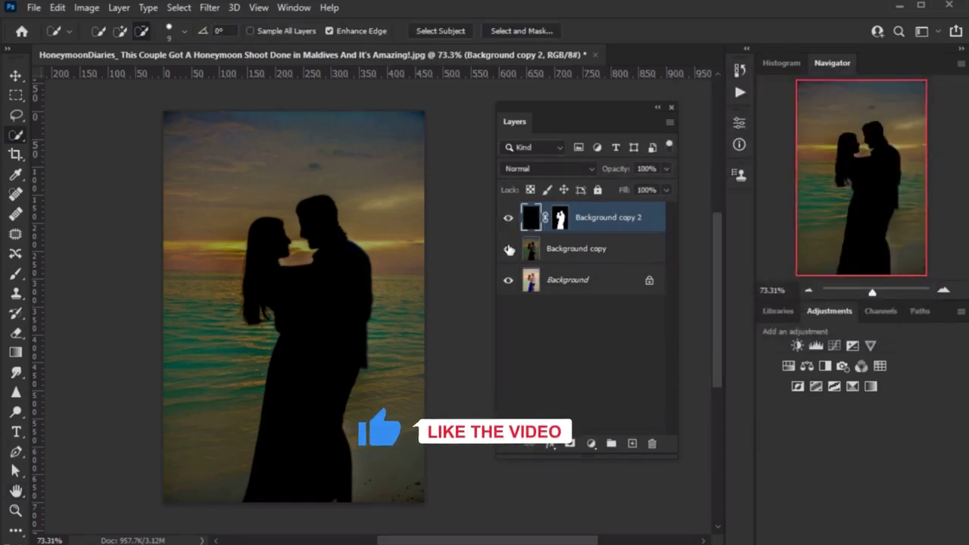
Step: Toggle Background copy's visibility off and on to compare with the original
{"action": "left_click", "coordinate": [508, 249]}
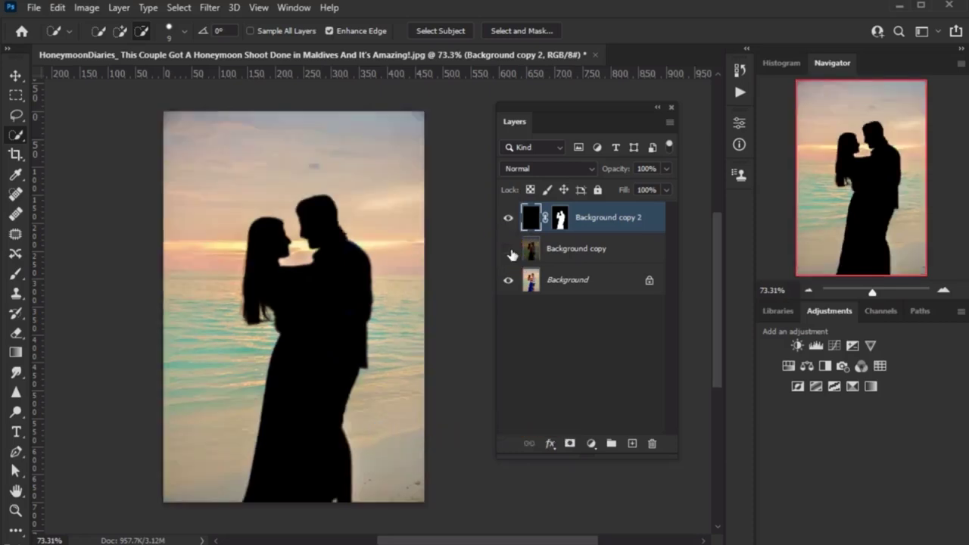
{"action": "left_click", "coordinate": [508, 249]}
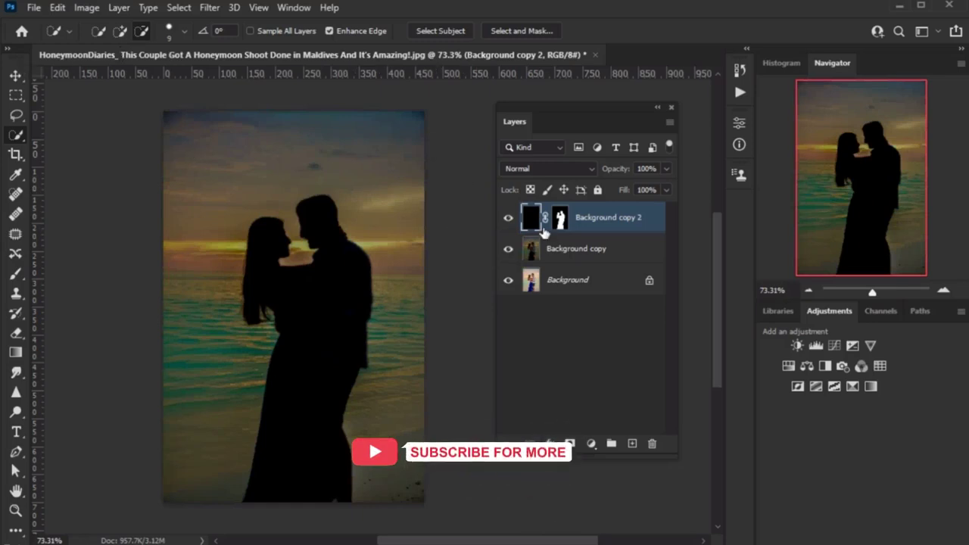
{"action": "left_click", "coordinate": [567, 249]}
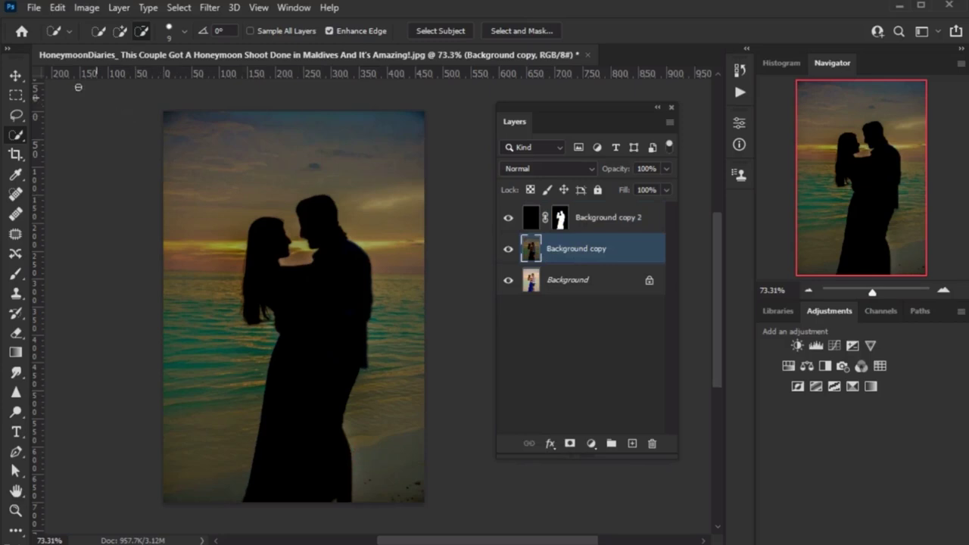
Step: Apply an S-shaped Curves adjustment to Background copy, lifting highlights and lowering shadows
{"action": "left_click", "coordinate": [86, 9]}
{"action": "mouse_move", "coordinate": [111, 47]}
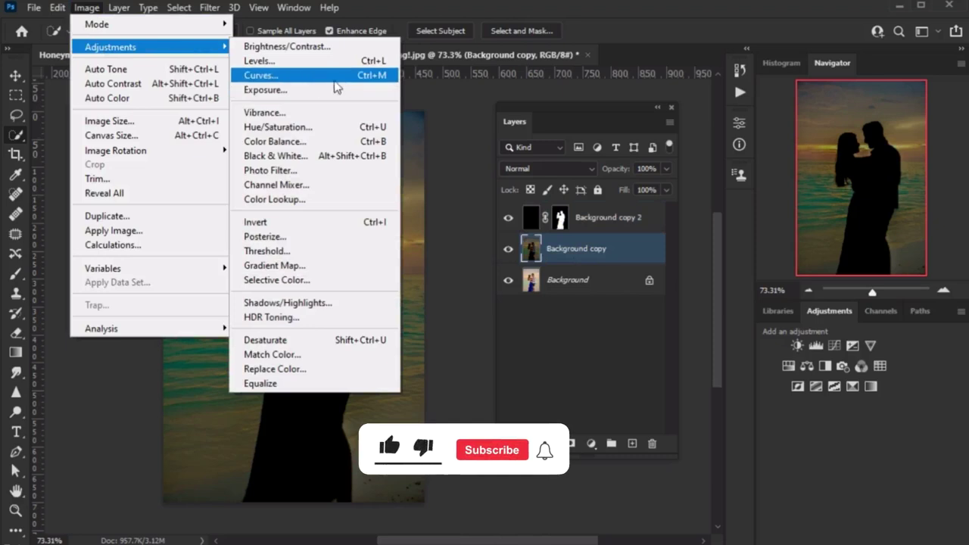
{"action": "left_click", "coordinate": [321, 76]}
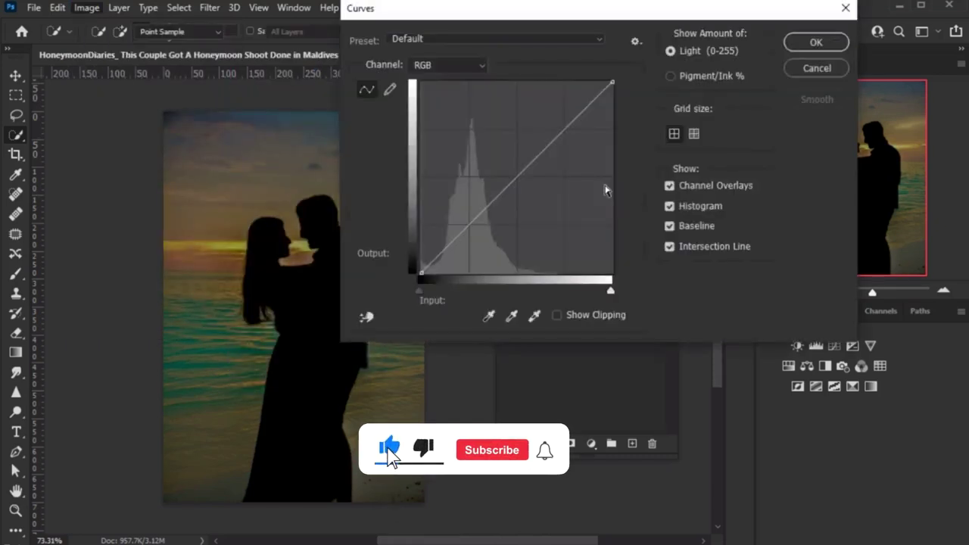
{"action": "left_click", "coordinate": [514, 175]}
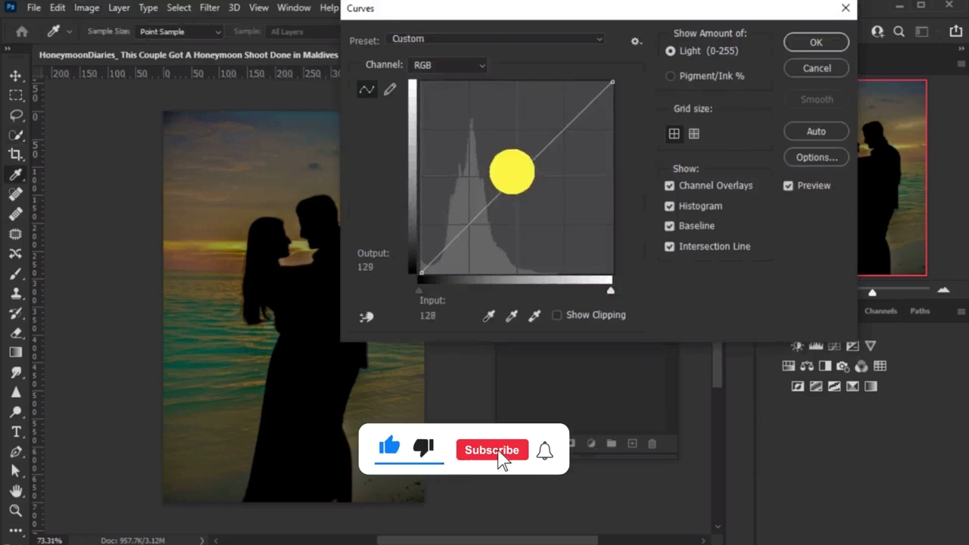
{"action": "left_click_drag", "start_coordinate": [515, 176], "coordinate": [512, 171]}
{"action": "left_click", "coordinate": [511, 170]}
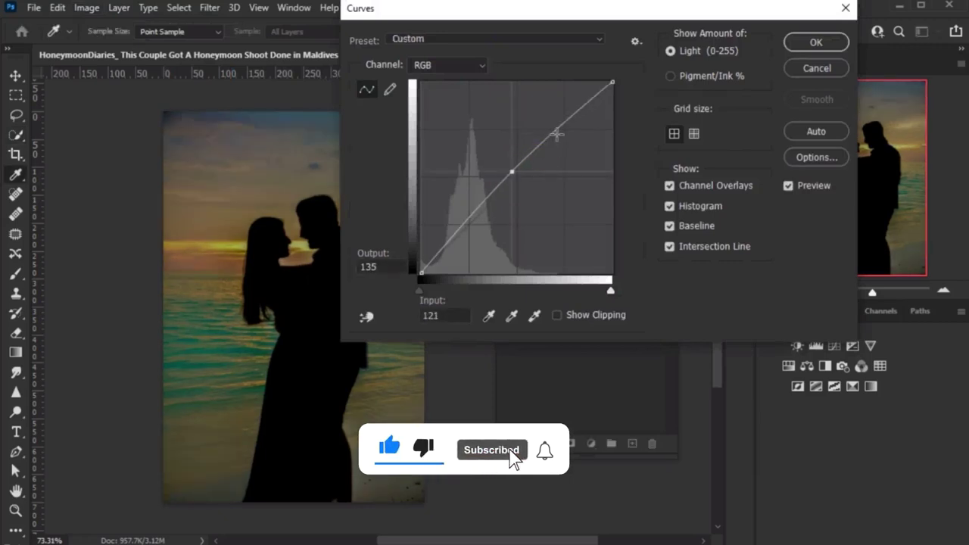
{"action": "left_click_drag", "start_coordinate": [557, 134], "coordinate": [549, 120]}
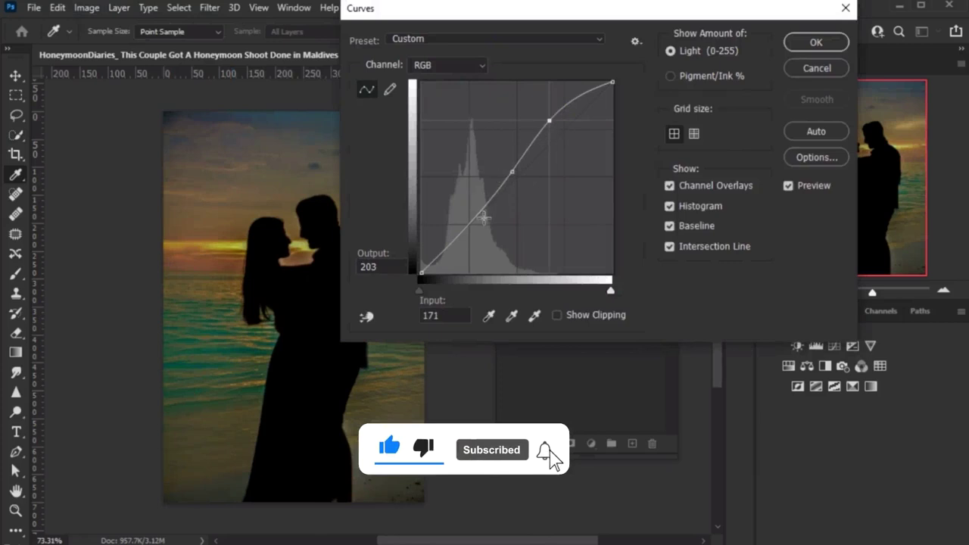
{"action": "left_click_drag", "start_coordinate": [473, 218], "coordinate": [483, 222]}
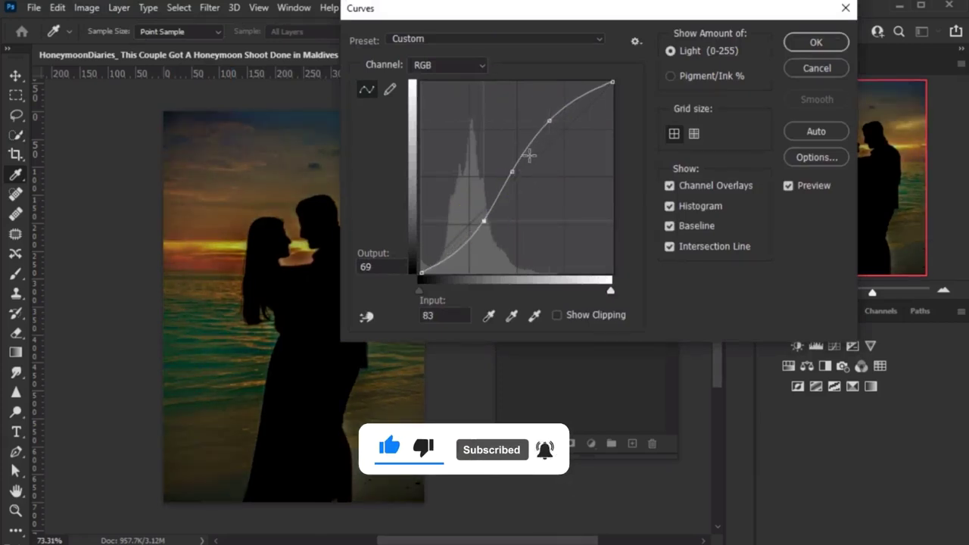
{"action": "left_click", "coordinate": [814, 44]}
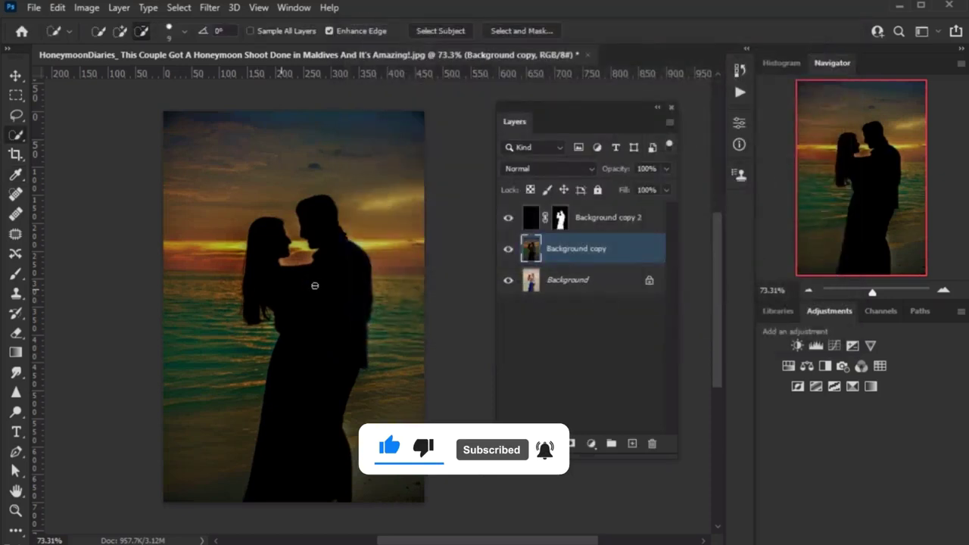
{"action": "scroll", "coordinate": [303, 276], "scroll_direction": "up", "scroll_amount": 1}
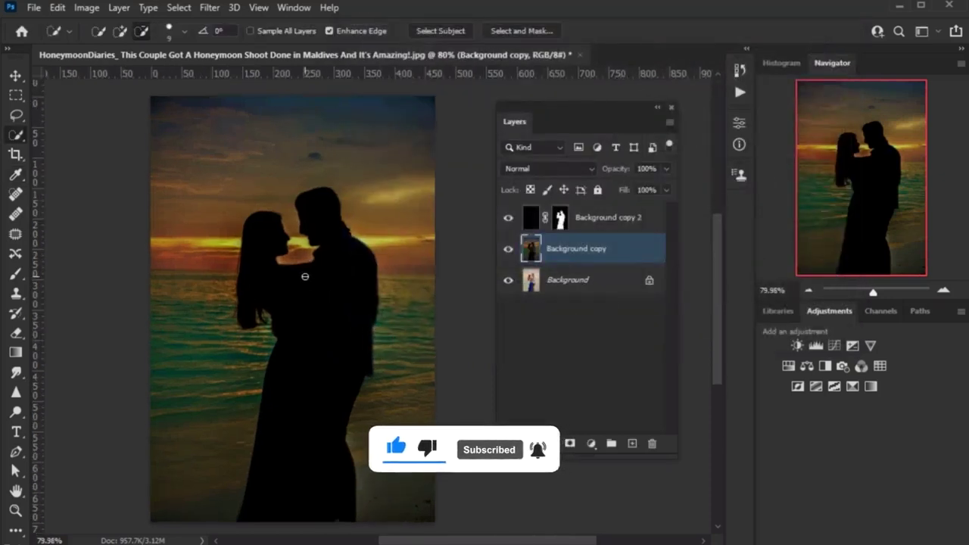
{"action": "scroll", "coordinate": [304, 276], "scroll_direction": "up", "scroll_amount": 1}
{"action": "scroll", "coordinate": [401, 227], "scroll_direction": "down", "scroll_amount": 1}
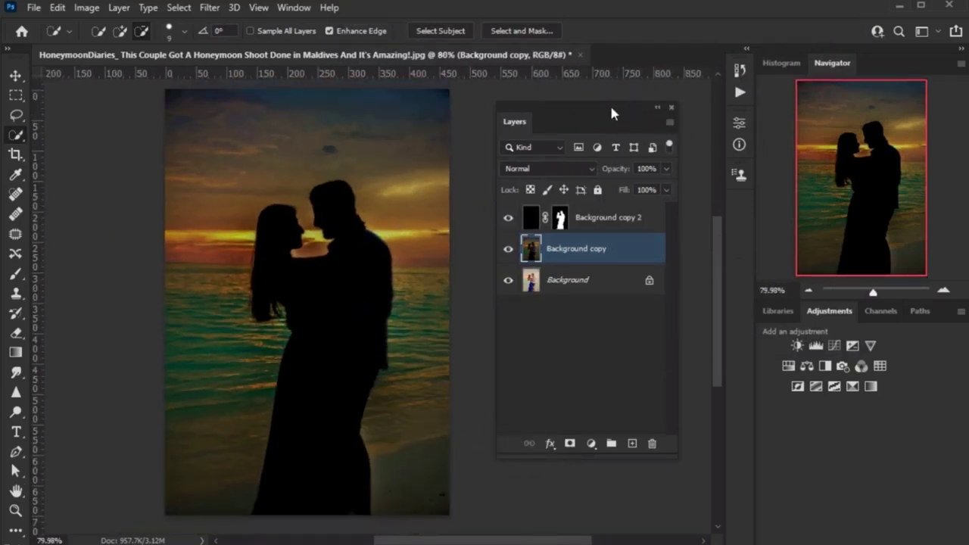
{"action": "mouse_move", "coordinate": [613, 110]}
{"action": "left_mouse_down"}
{"action": "mouse_move", "coordinate": [653, 99]}
{"action": "mouse_move", "coordinate": [625, 106]}
{"action": "left_mouse_up"}
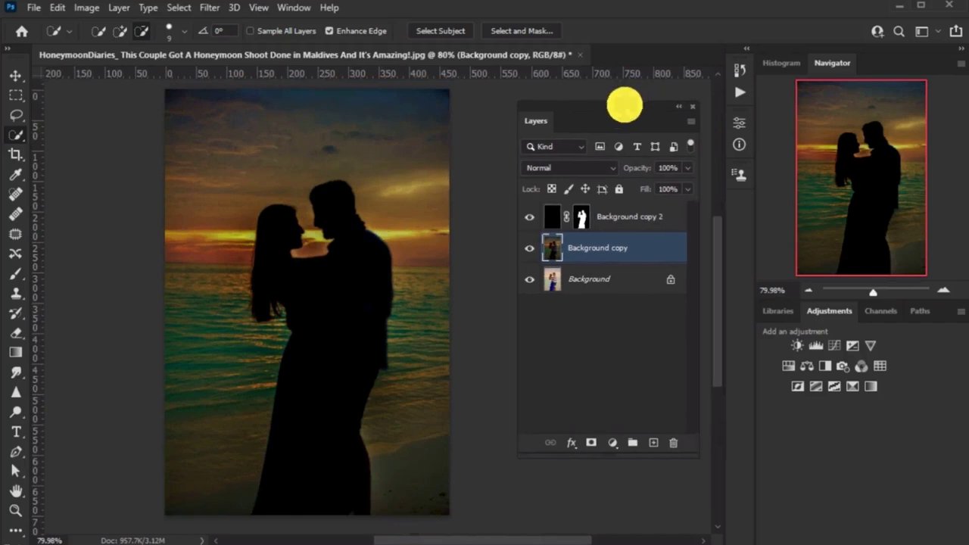